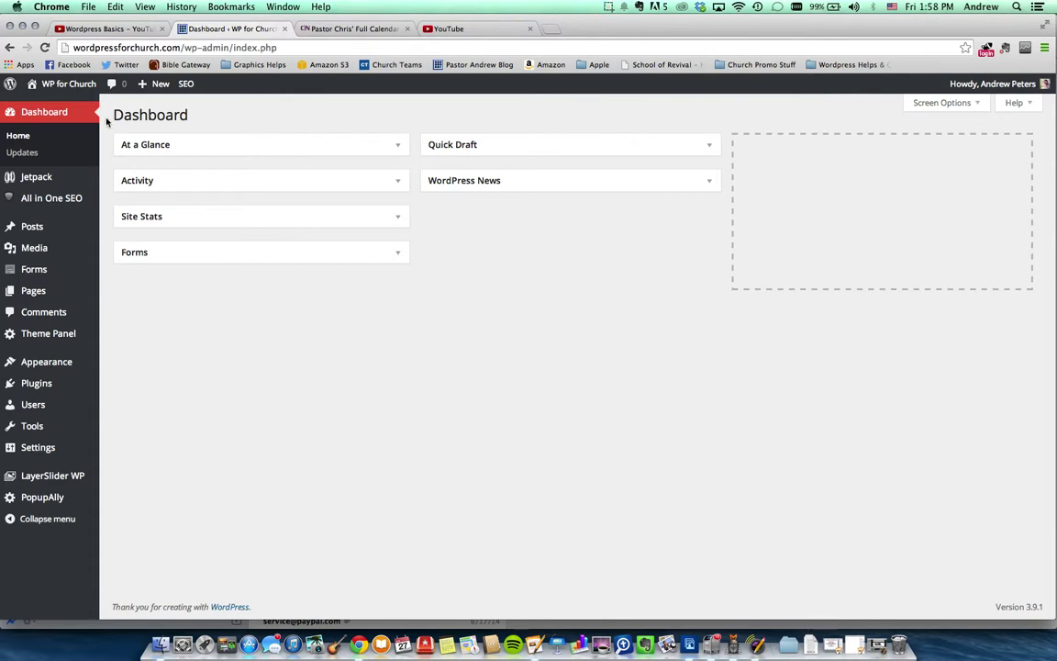
Open the plugin management page, start adding a new plugin and go to the .zip upload form
mouse_move(54, 229)
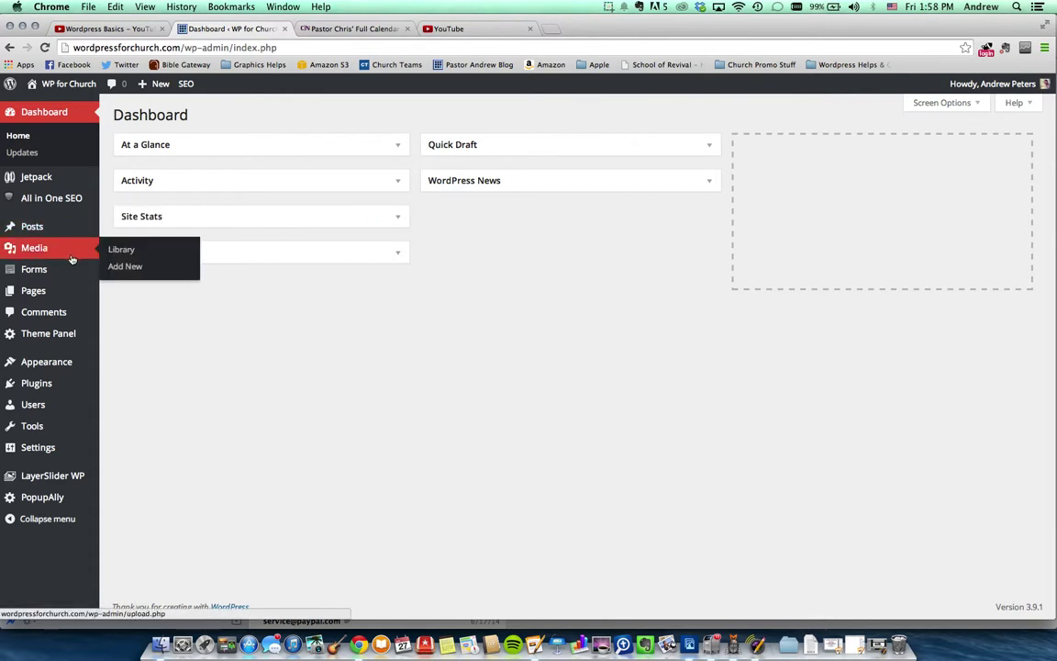
mouse_move(68, 293)
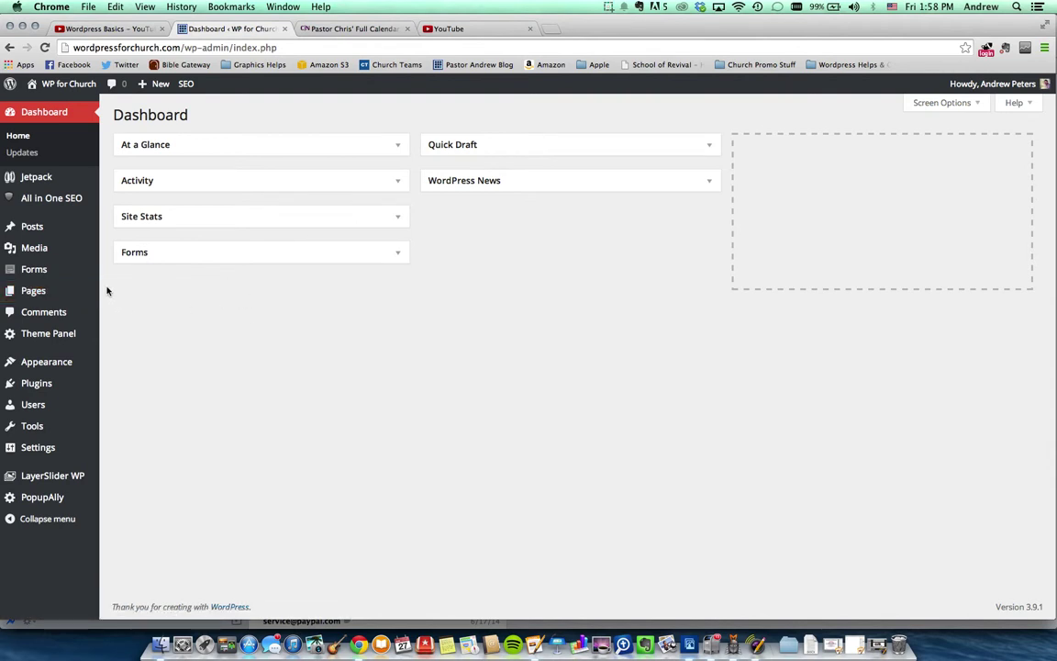
mouse_move(38, 386)
click(38, 385)
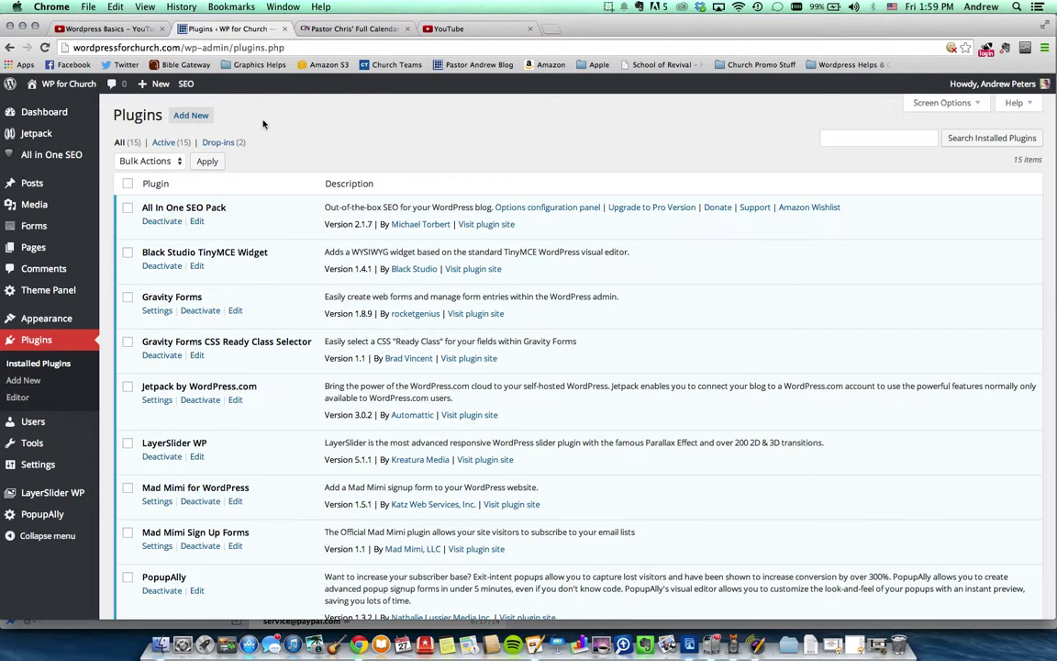
click(191, 118)
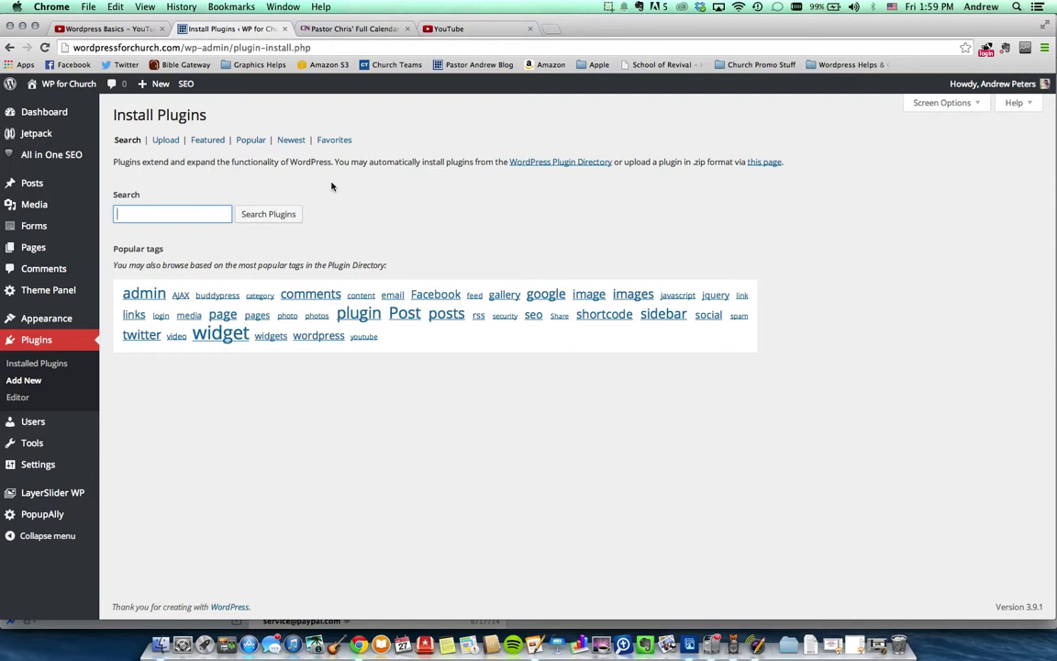
click(163, 144)
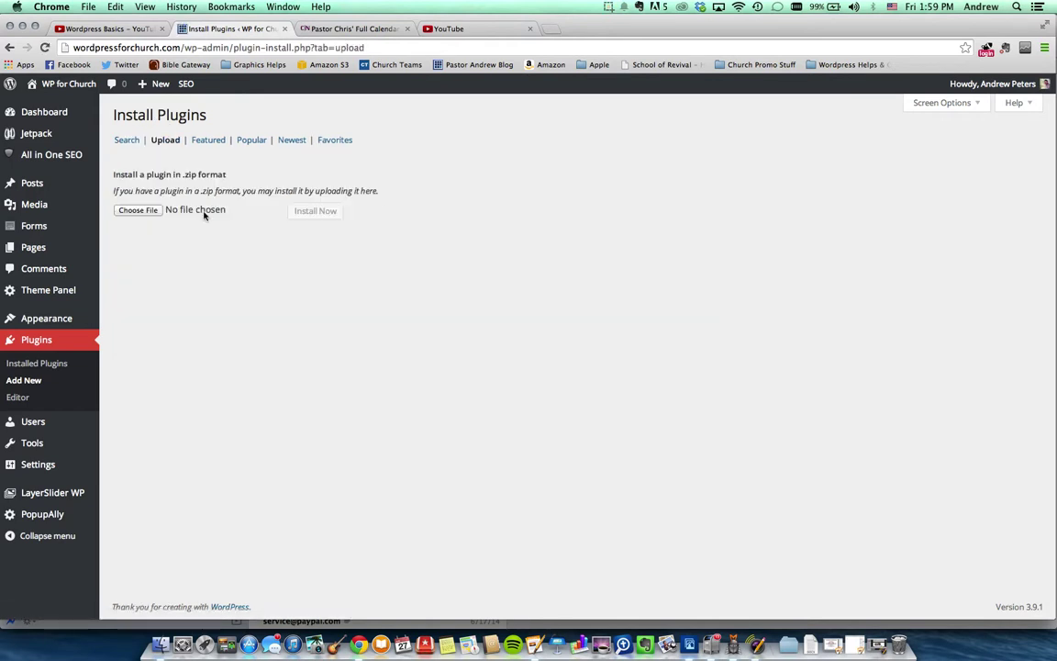
Install the plugin from the file eventON.zip and activate it
click(137, 211)
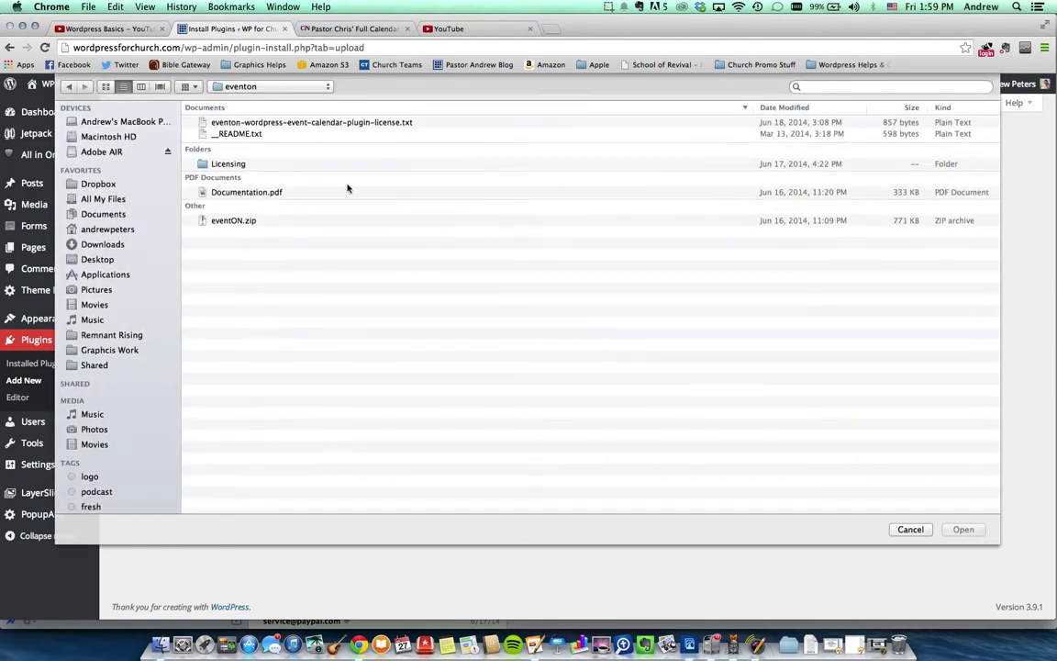
click(230, 222)
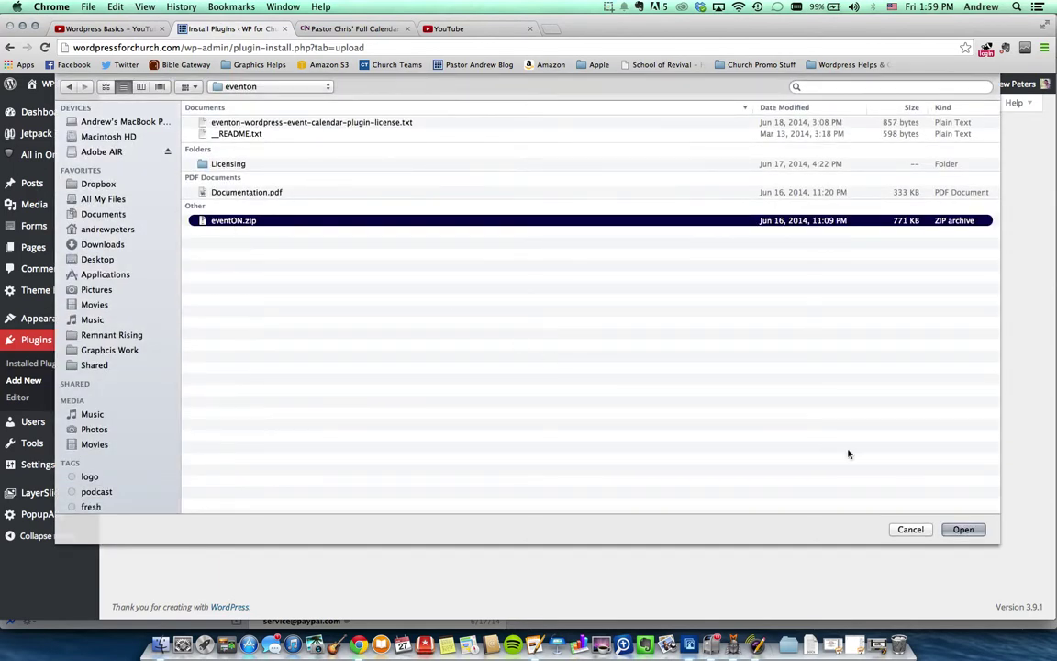
click(963, 530)
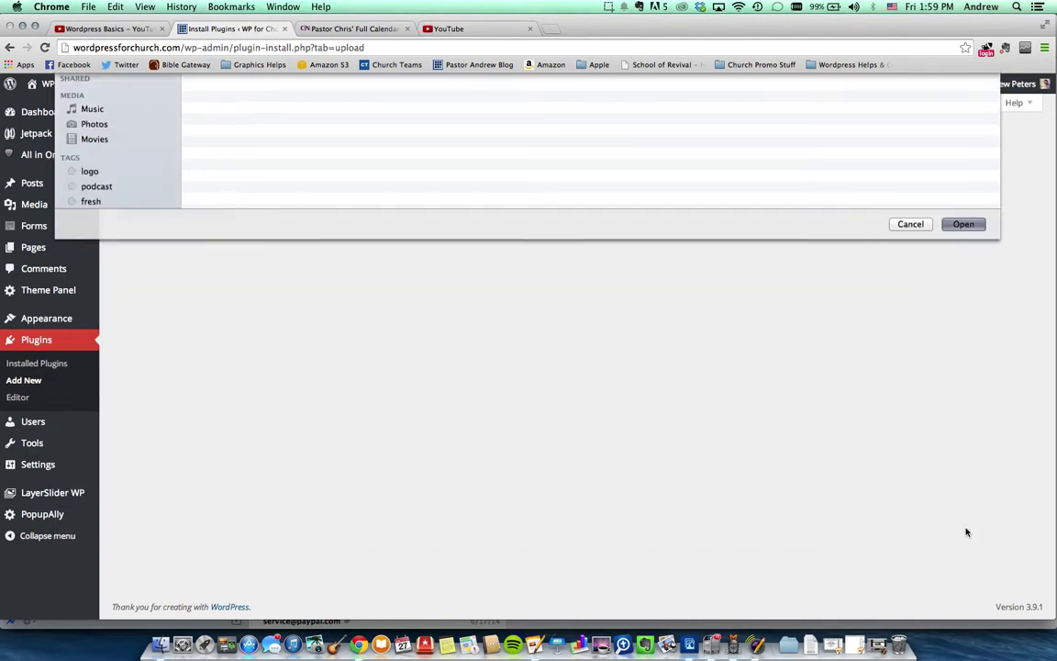
click(317, 213)
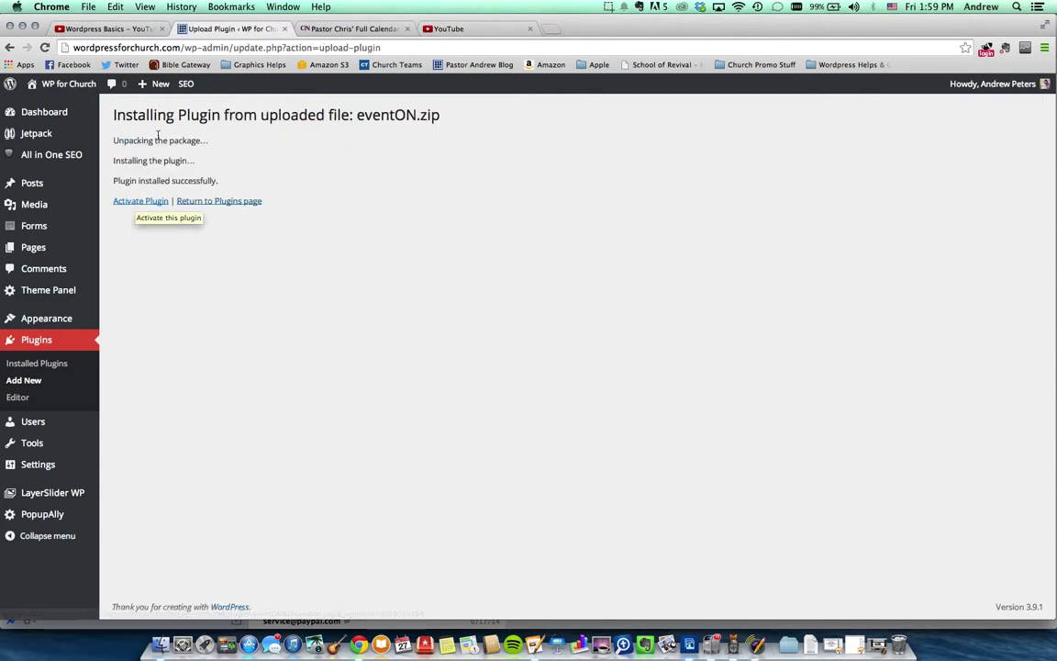
click(146, 206)
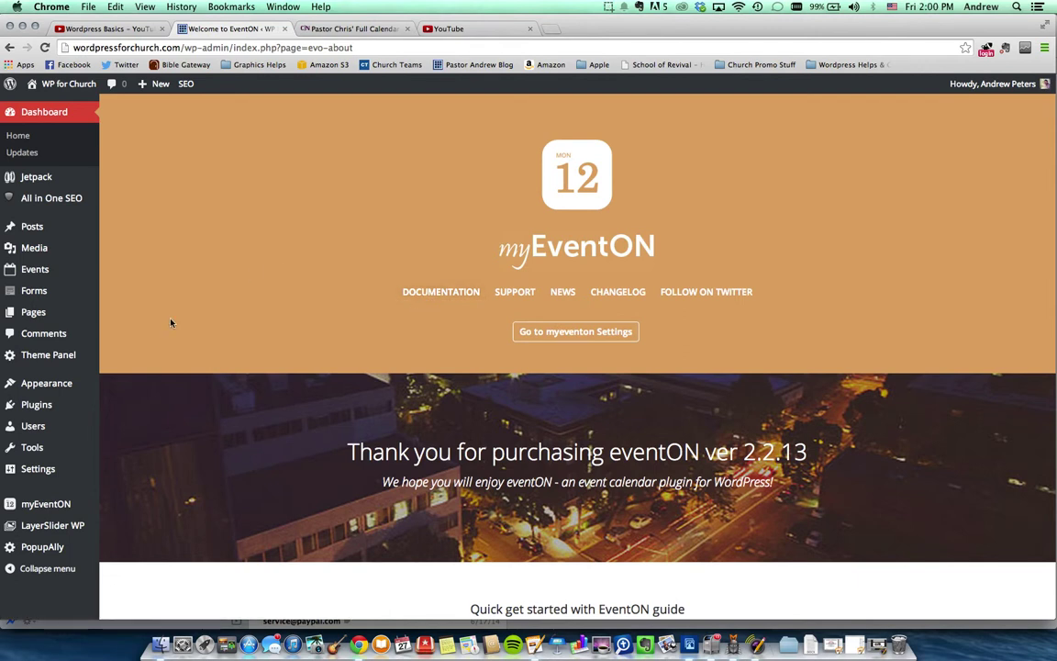
Open the list of installed plugins and look through its entries, including EventON
scroll(120, 326, down, 3)
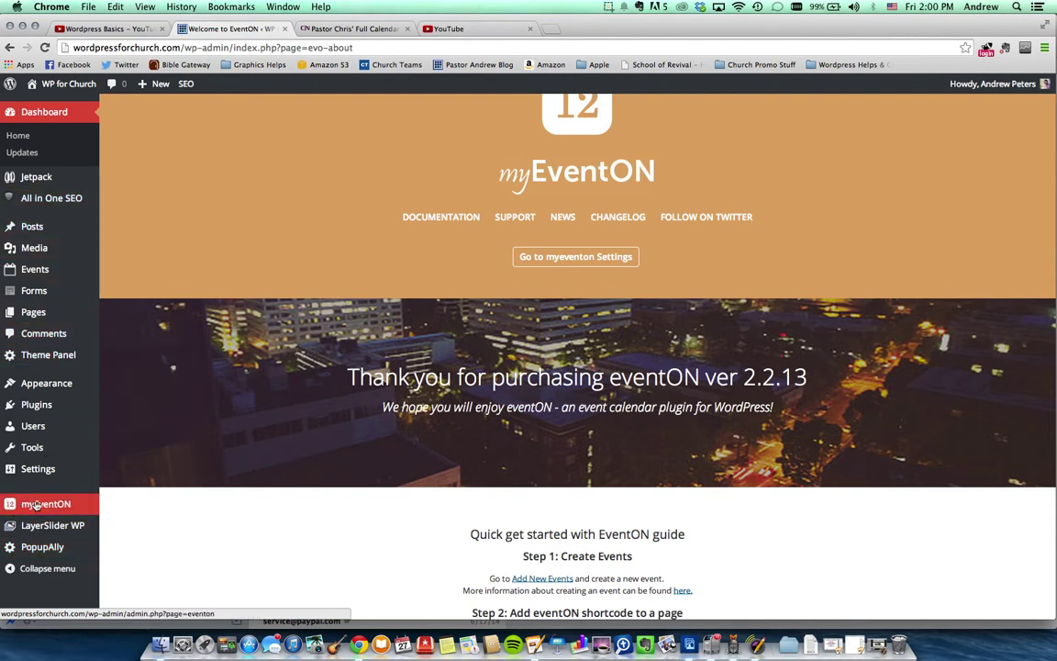
mouse_move(35, 312)
mouse_move(40, 407)
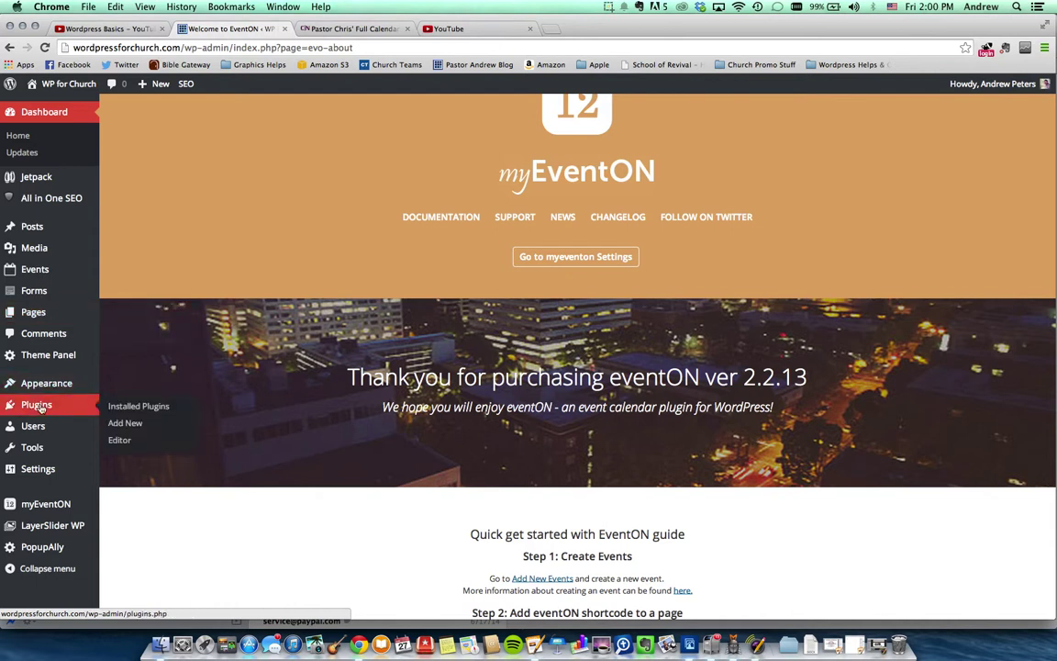
click(38, 409)
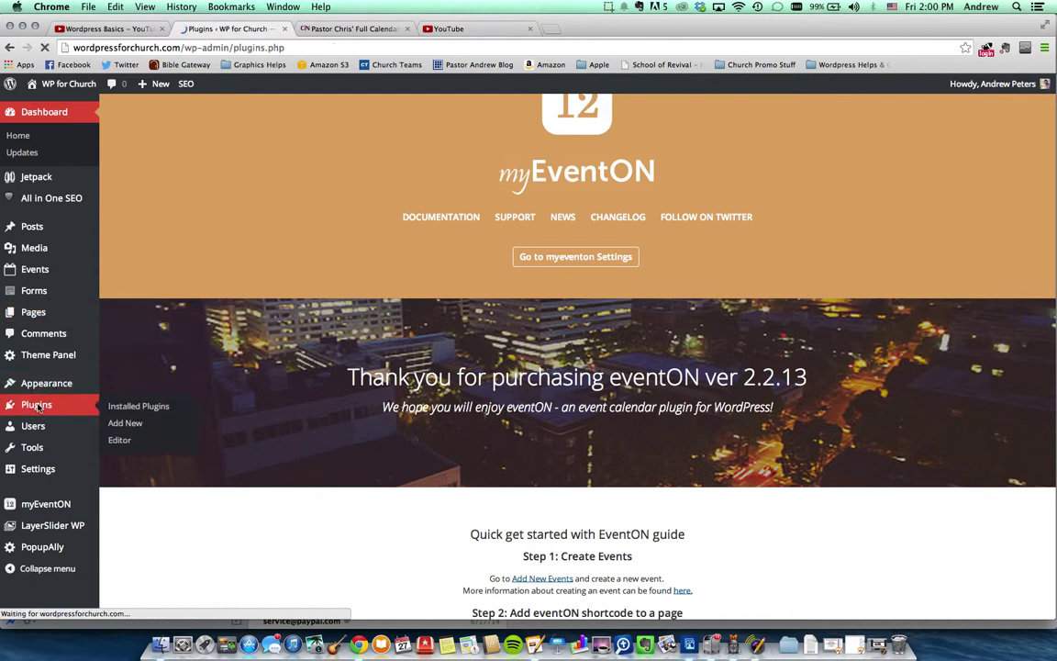
scroll(303, 312, down, 1)
scroll(302, 312, down, 3)
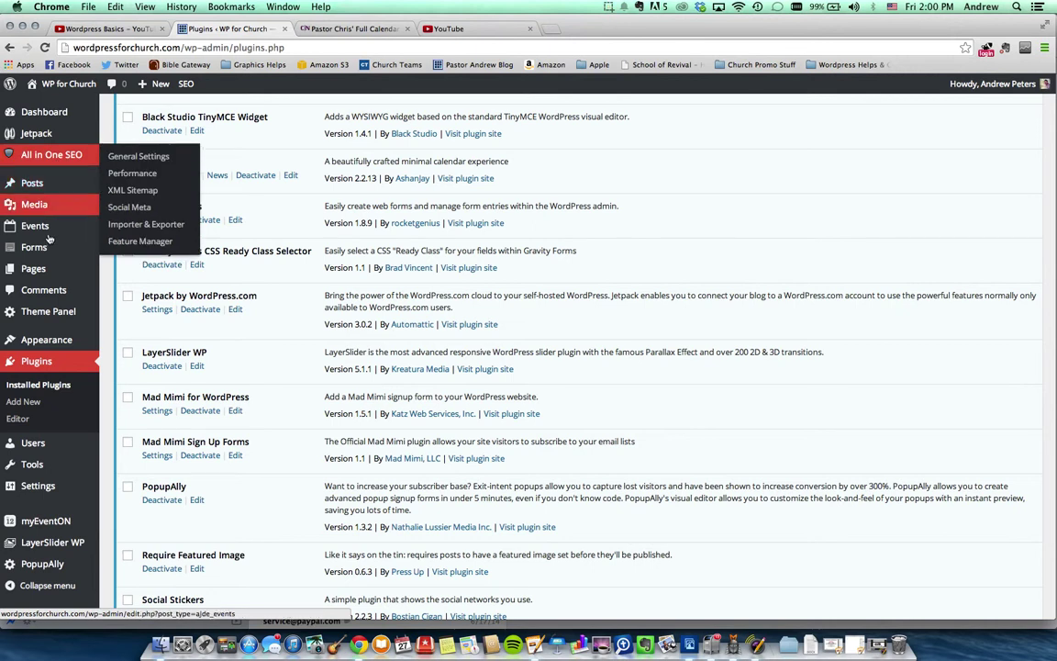
mouse_move(37, 484)
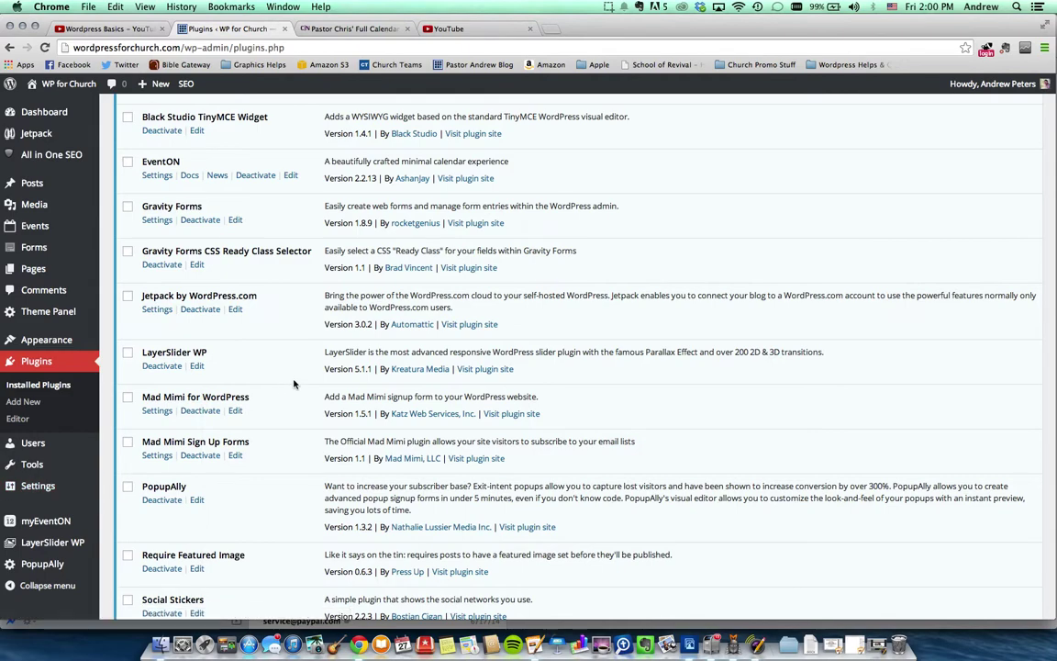
scroll(295, 358, up, 3)
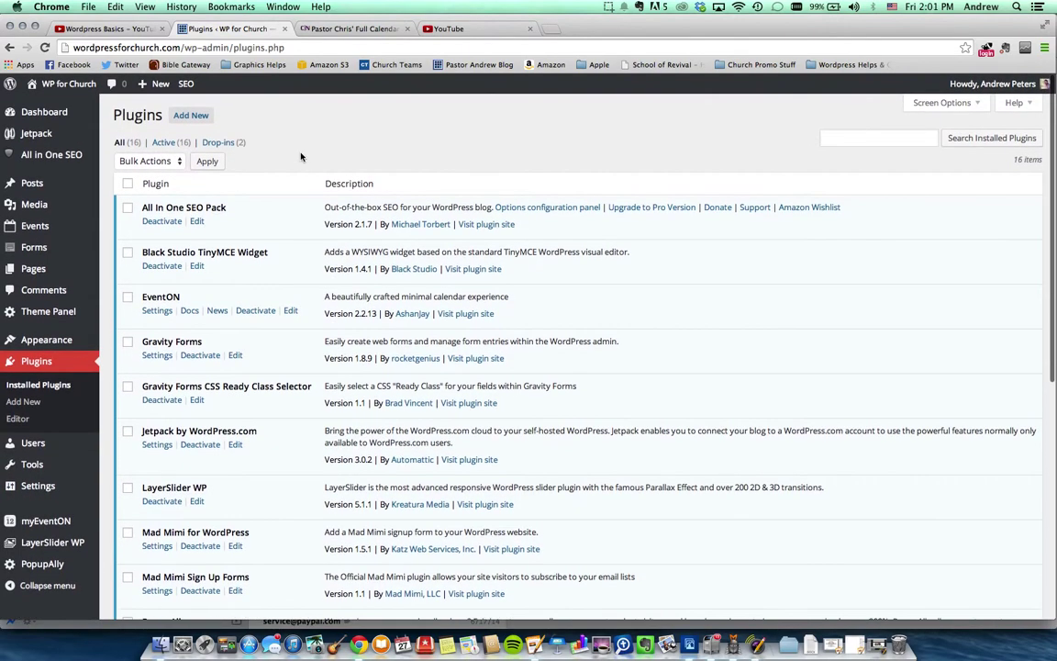
scroll(300, 152, down, 3)
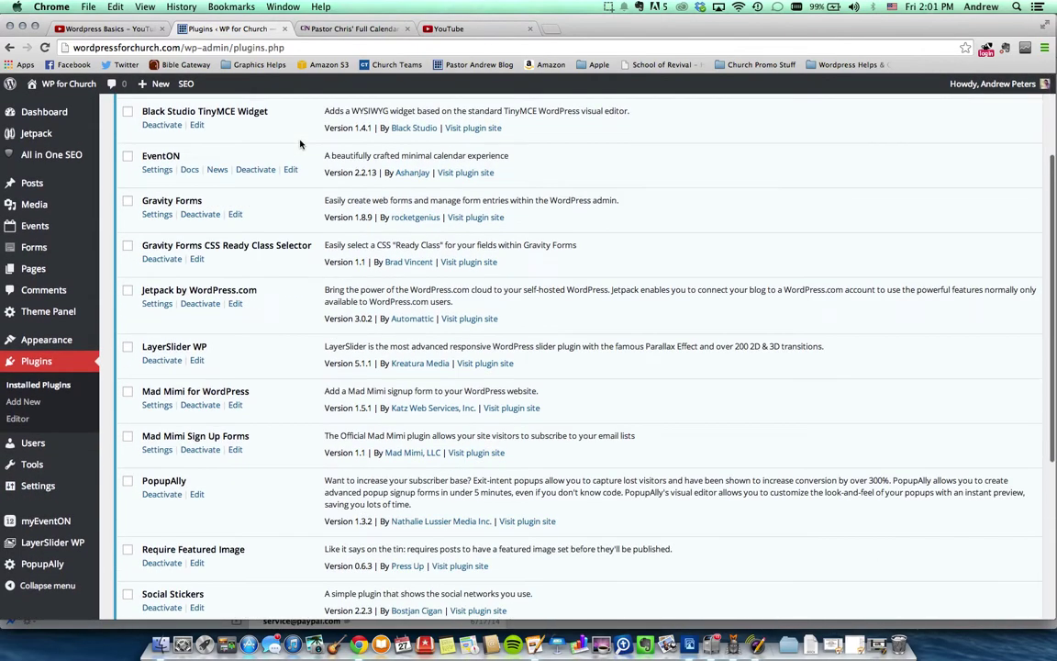
scroll(300, 144, down, 5)
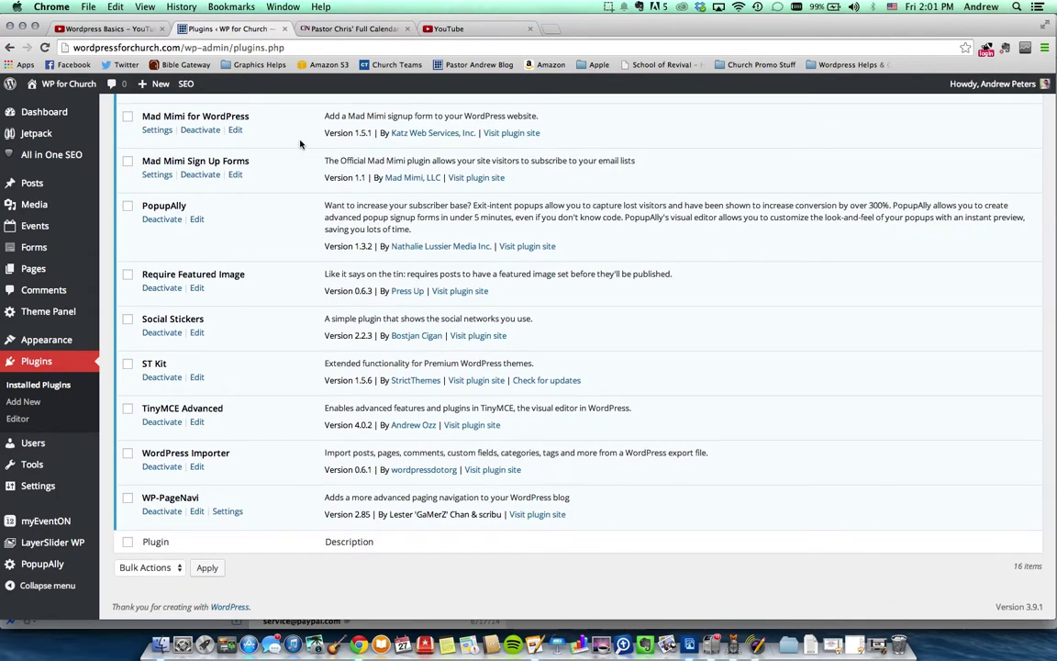
scroll(300, 144, up, 8)
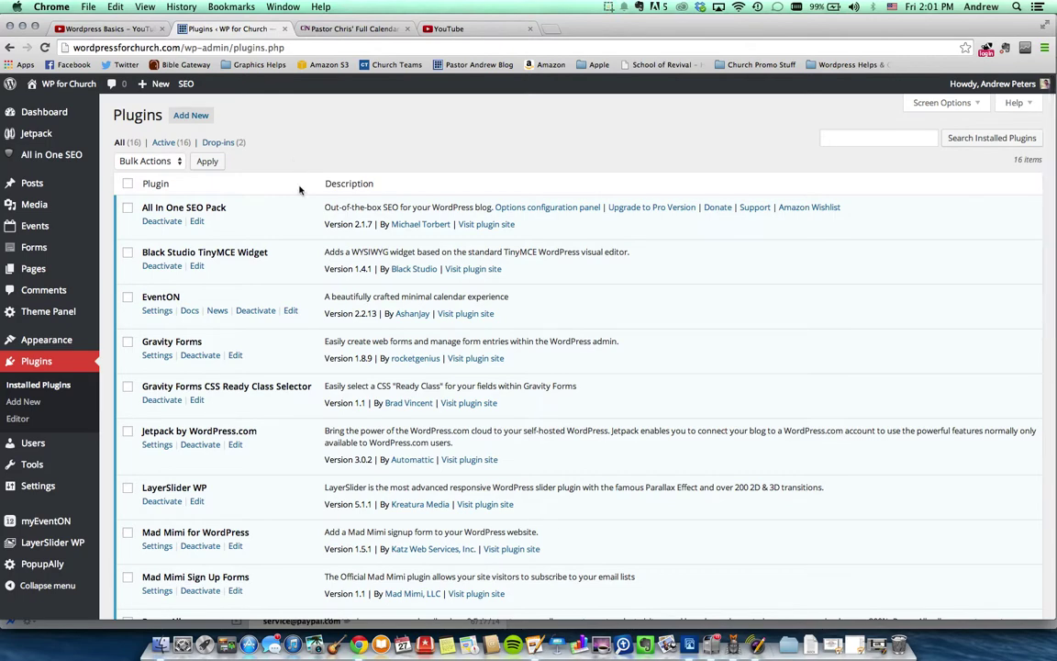
scroll(299, 189, down, 10)
scroll(299, 190, up, 4)
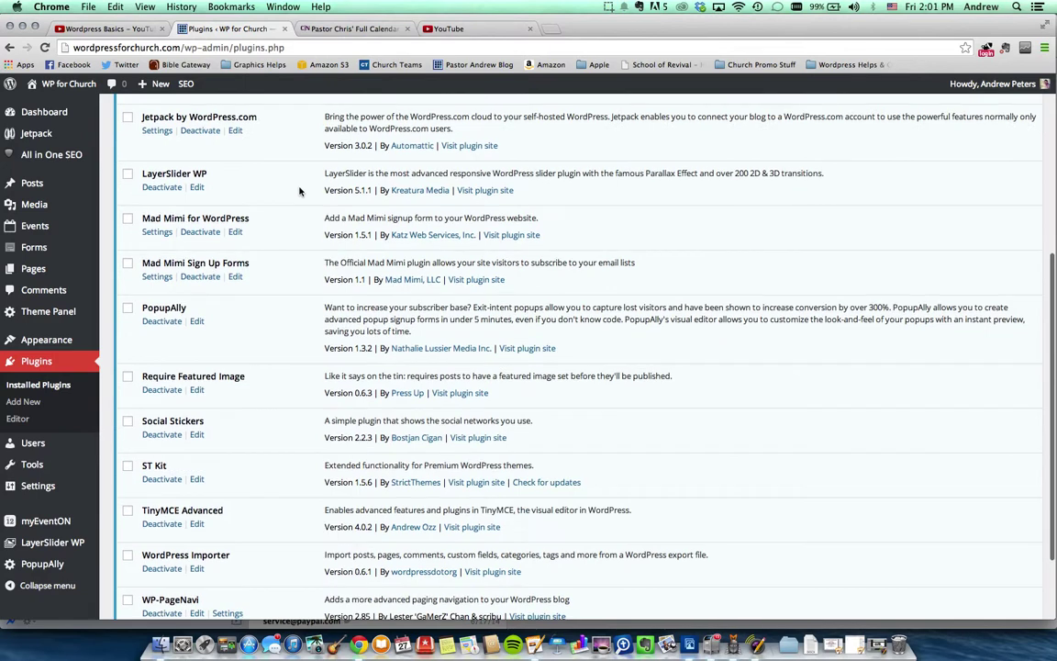
scroll(275, 195, up, 5)
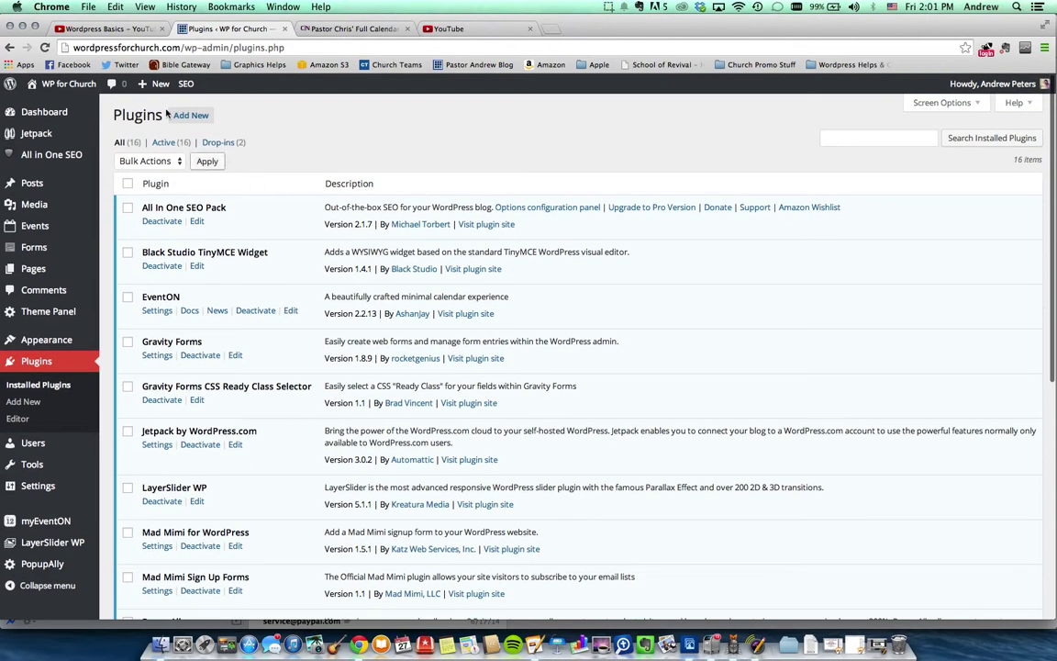
mouse_move(151, 83)
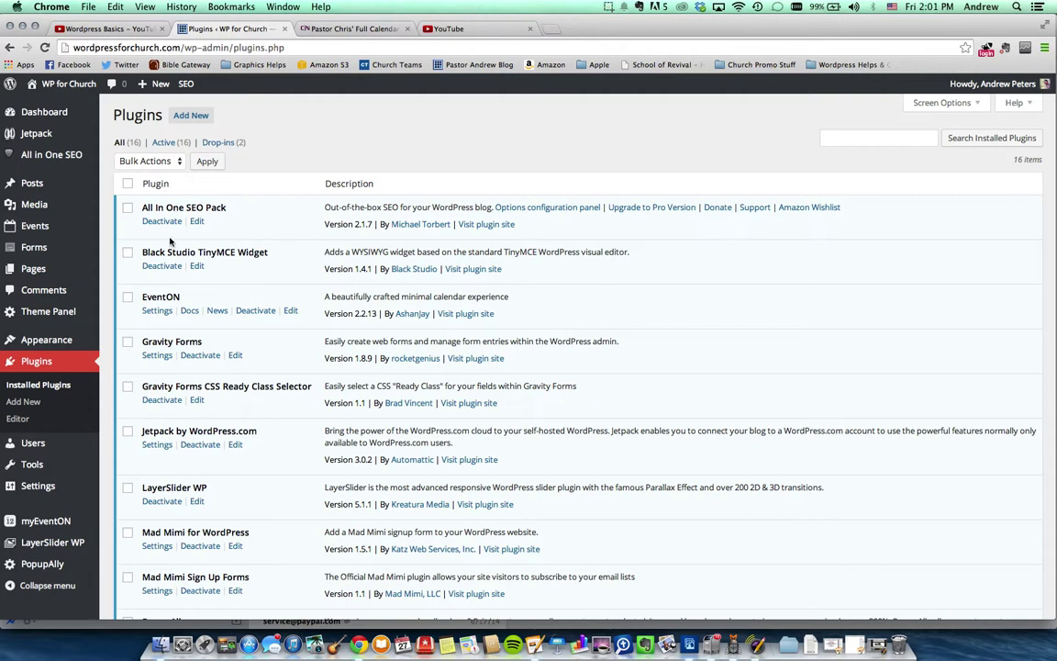
Run the bulk Update action on the Black Studio TinyMCE Widget plugin and return to the plugins list
click(128, 252)
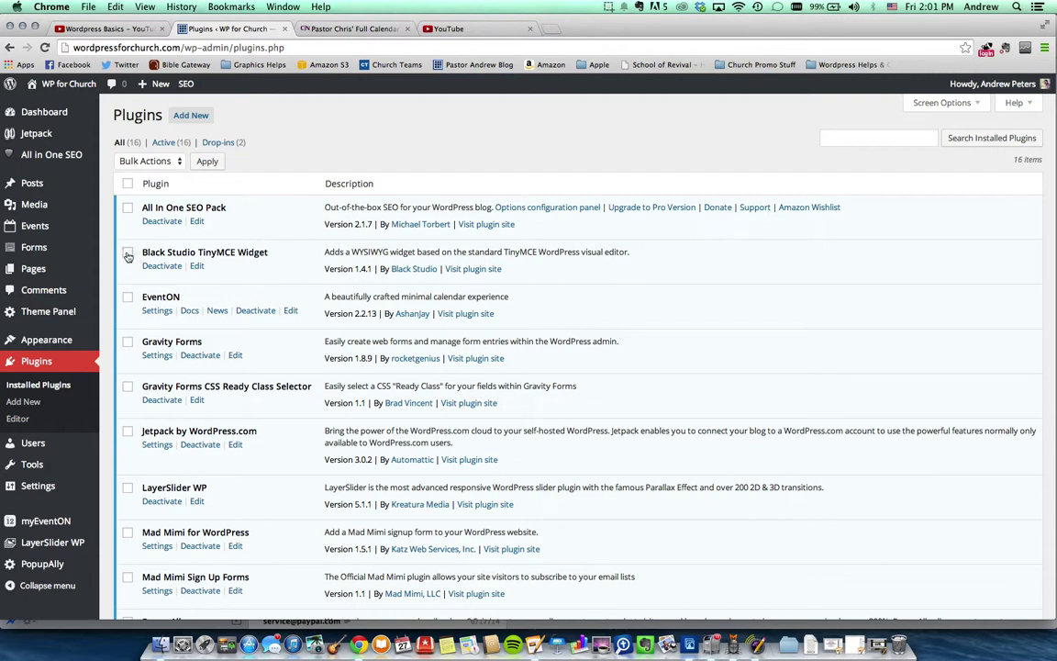
click(170, 162)
click(149, 197)
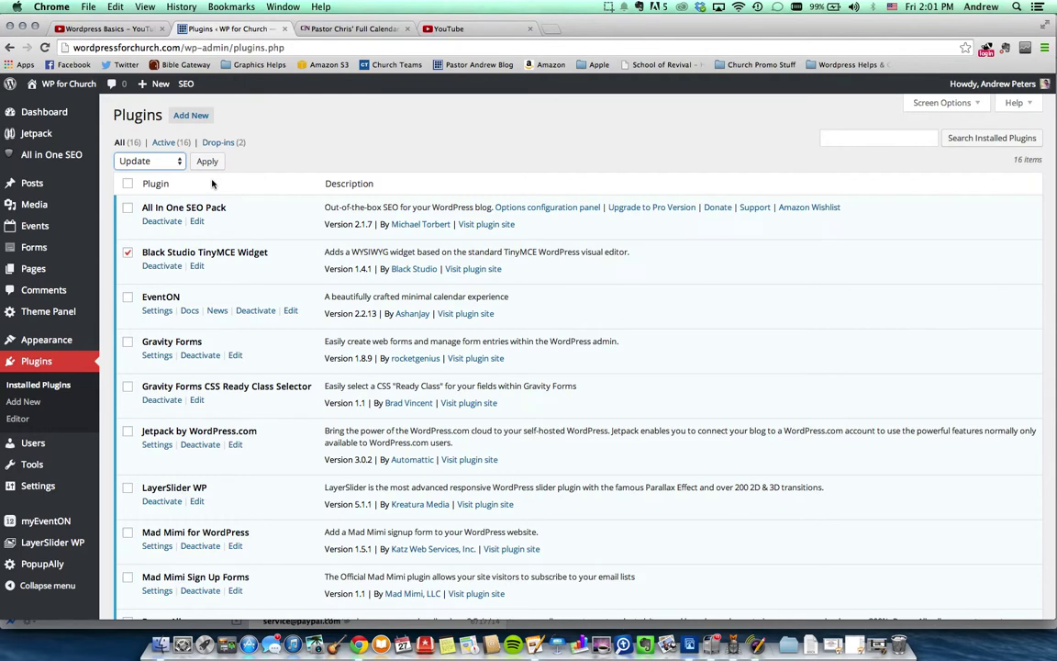
click(215, 165)
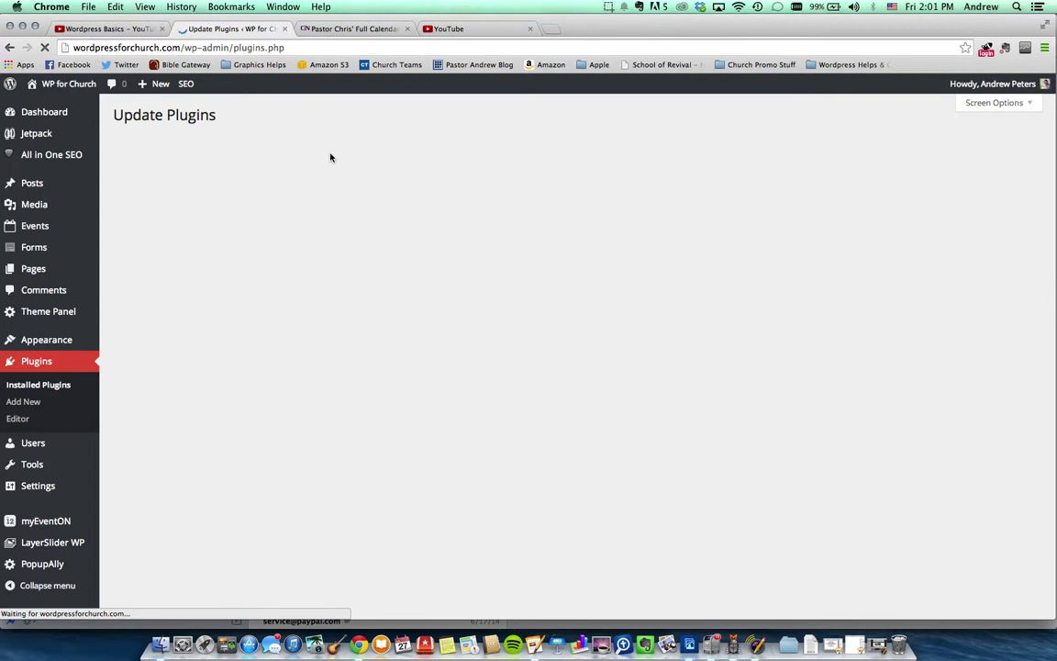
click(146, 241)
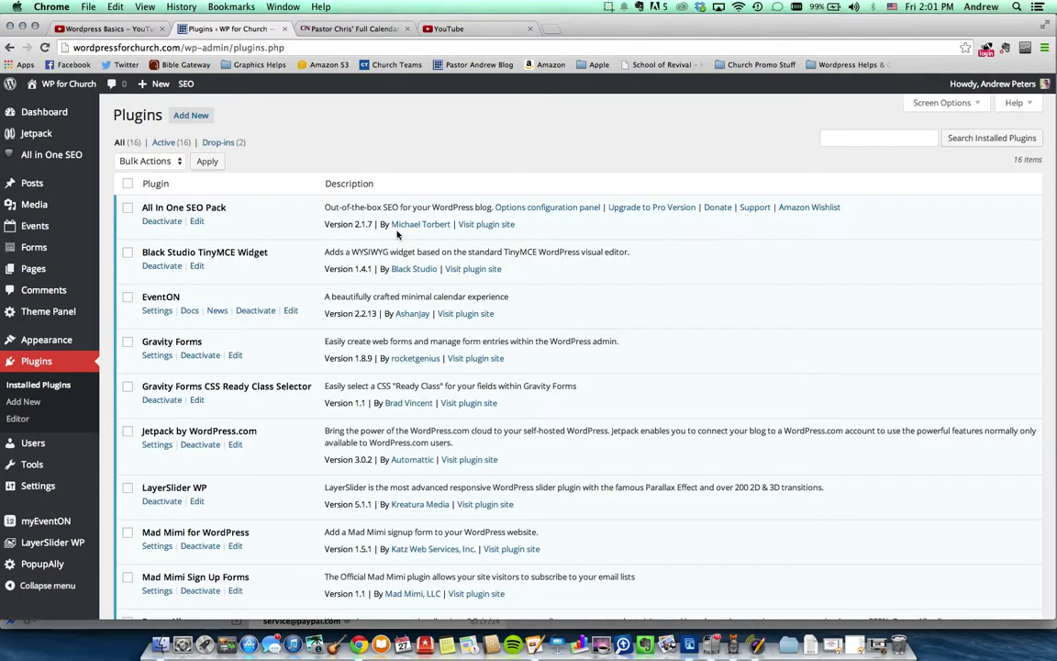
Switch to the already open ministry calendar page and look over its June, July and October events
scroll(308, 204, down, 8)
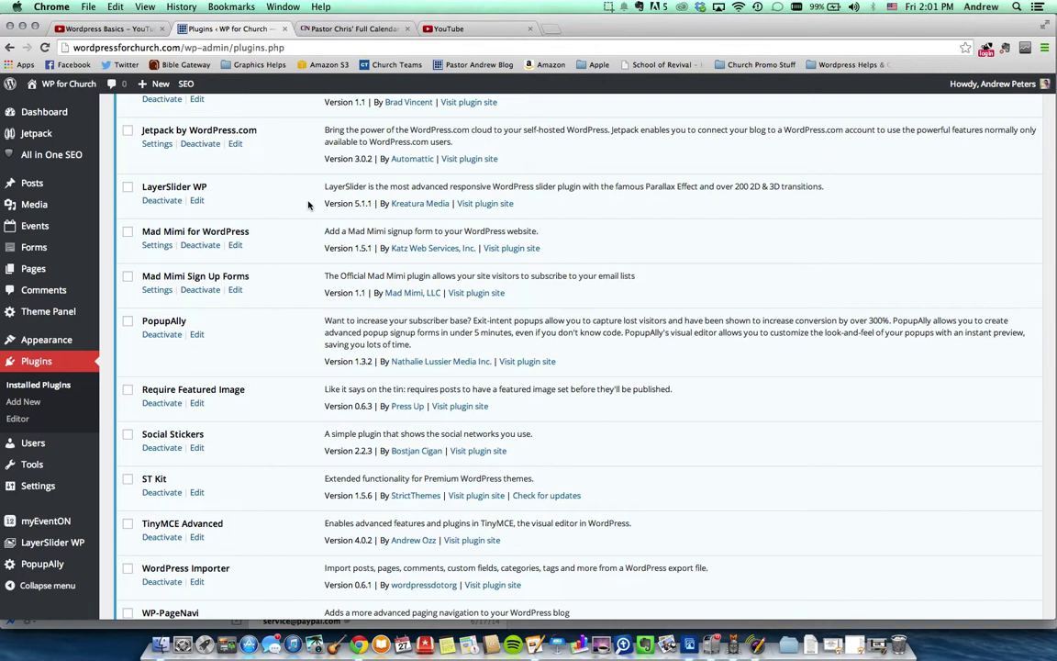
click(348, 29)
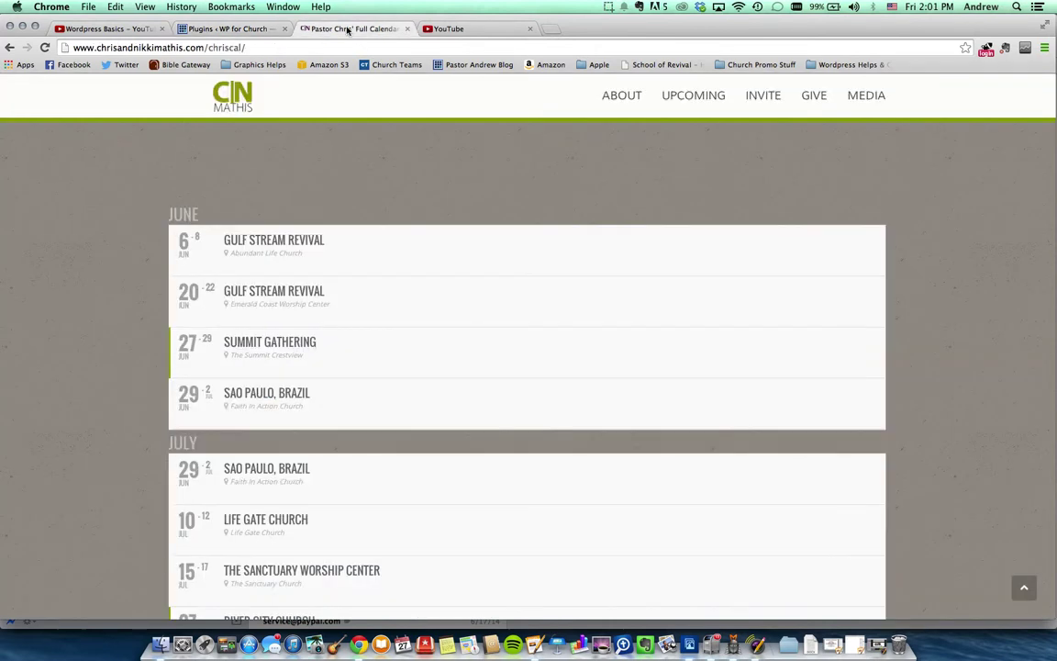
scroll(137, 201, down, 3)
scroll(135, 190, up, 1)
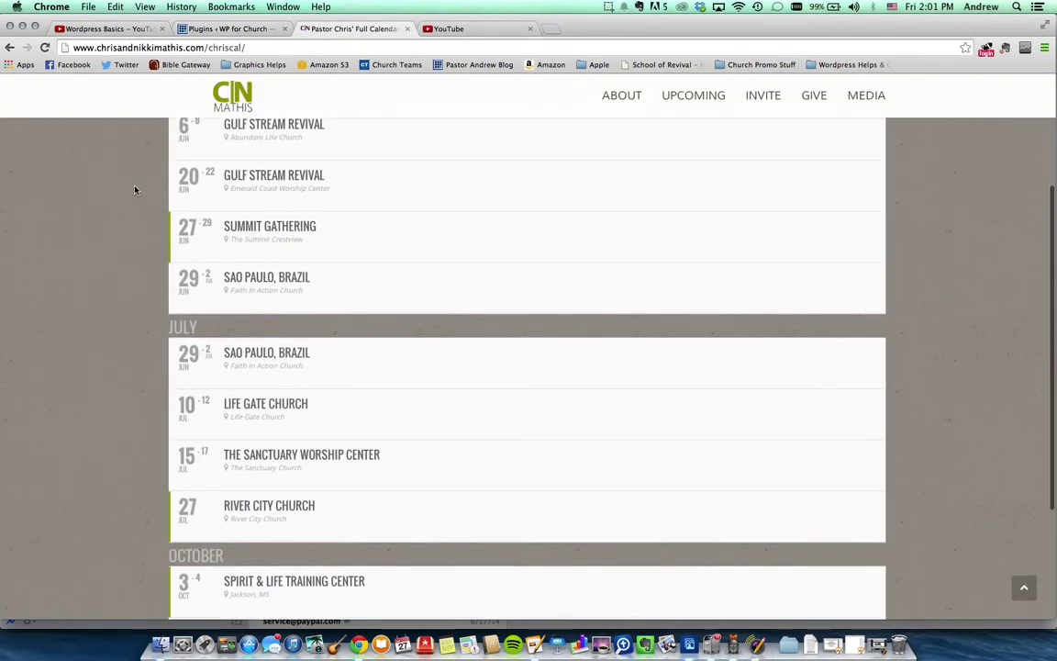
scroll(135, 190, up, 2)
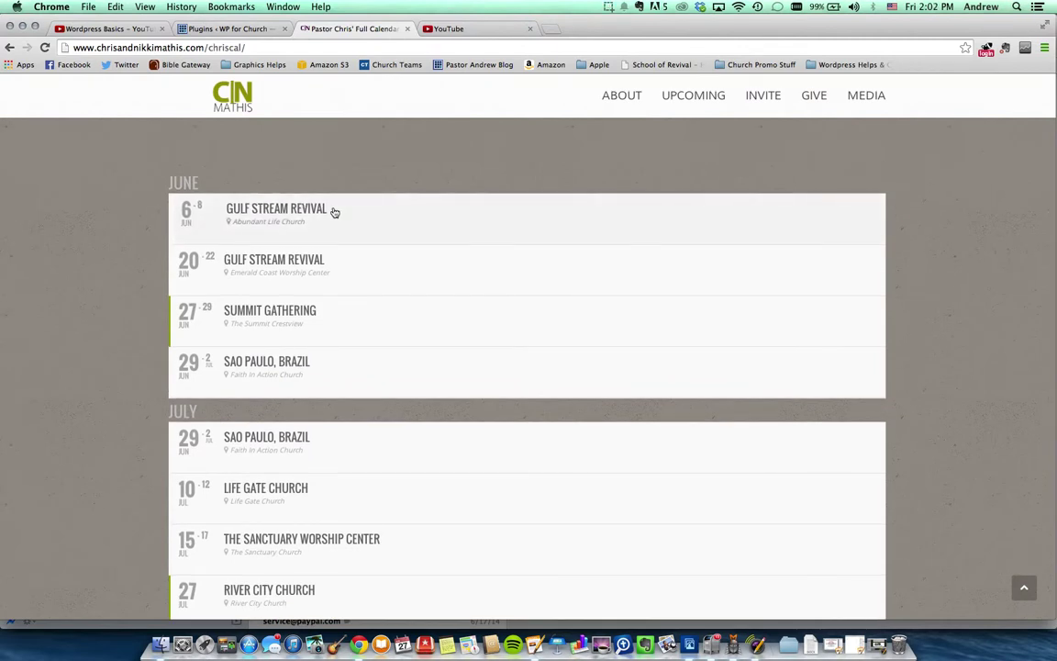
Inspect the expandable details of the June events: both Gulf Stream Revival entries, Summit Gathering and Sao Paulo, Brazil
click(334, 212)
click(342, 227)
click(349, 263)
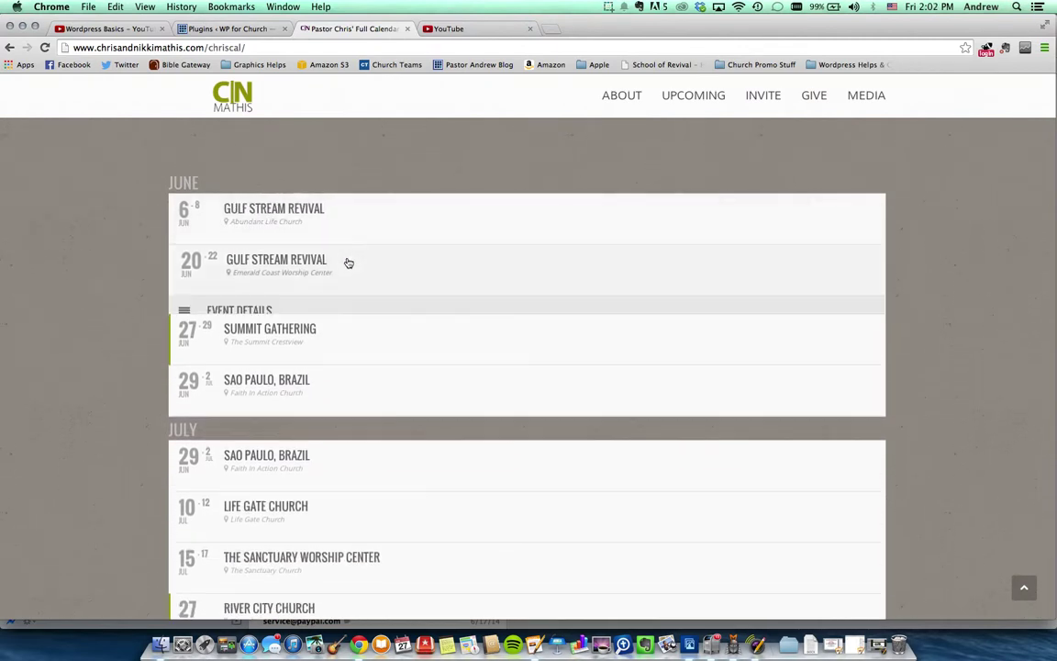
click(349, 263)
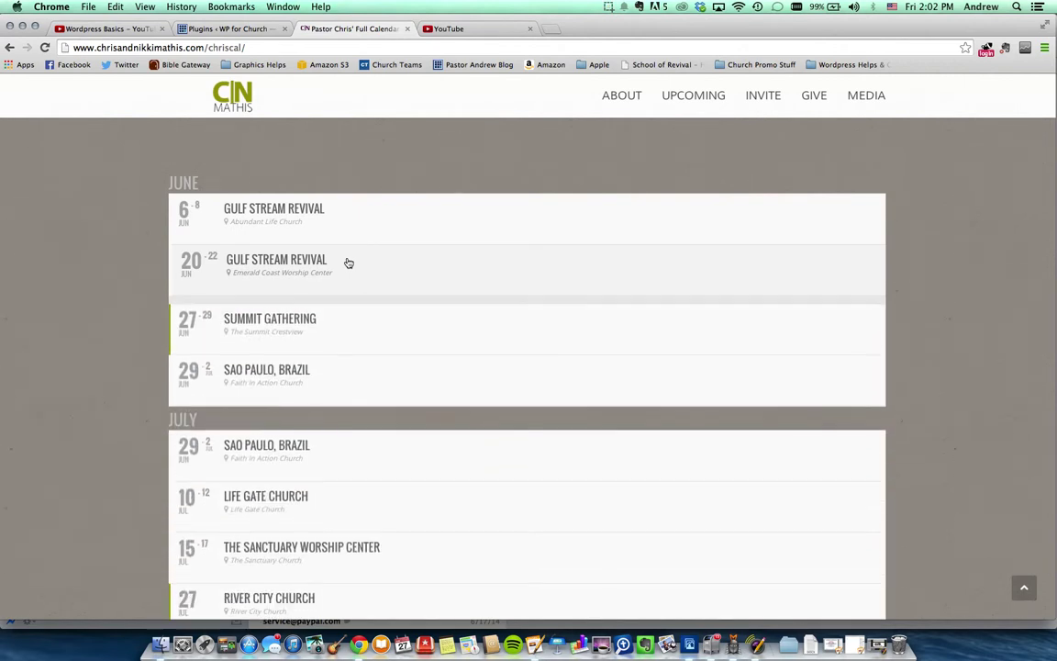
click(359, 317)
right_click(359, 317)
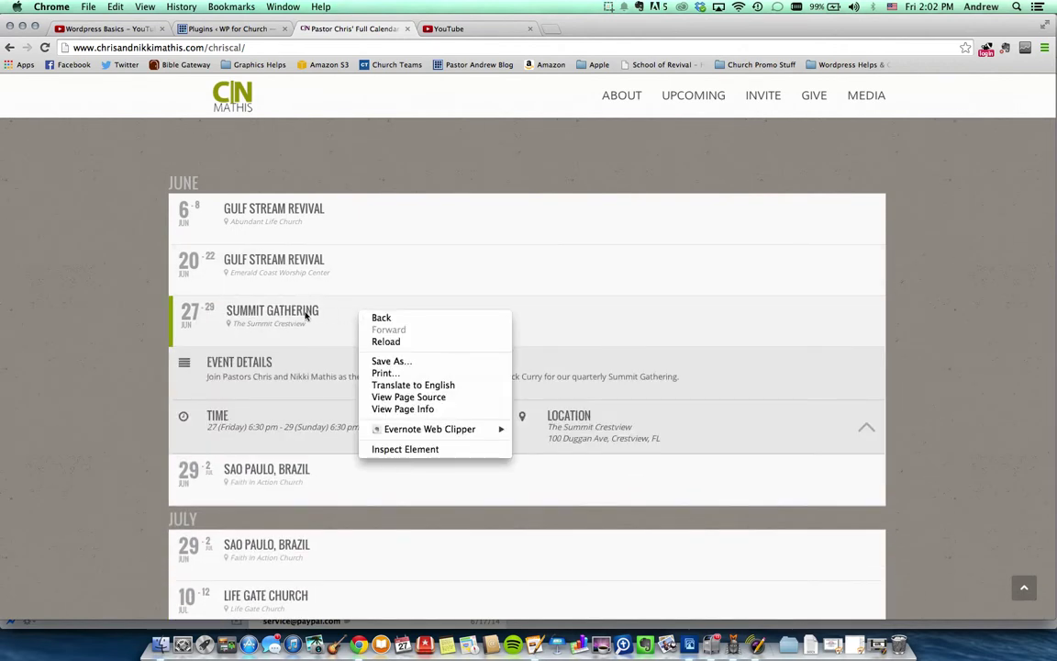
click(309, 309)
click(316, 481)
scroll(395, 381, down, 5)
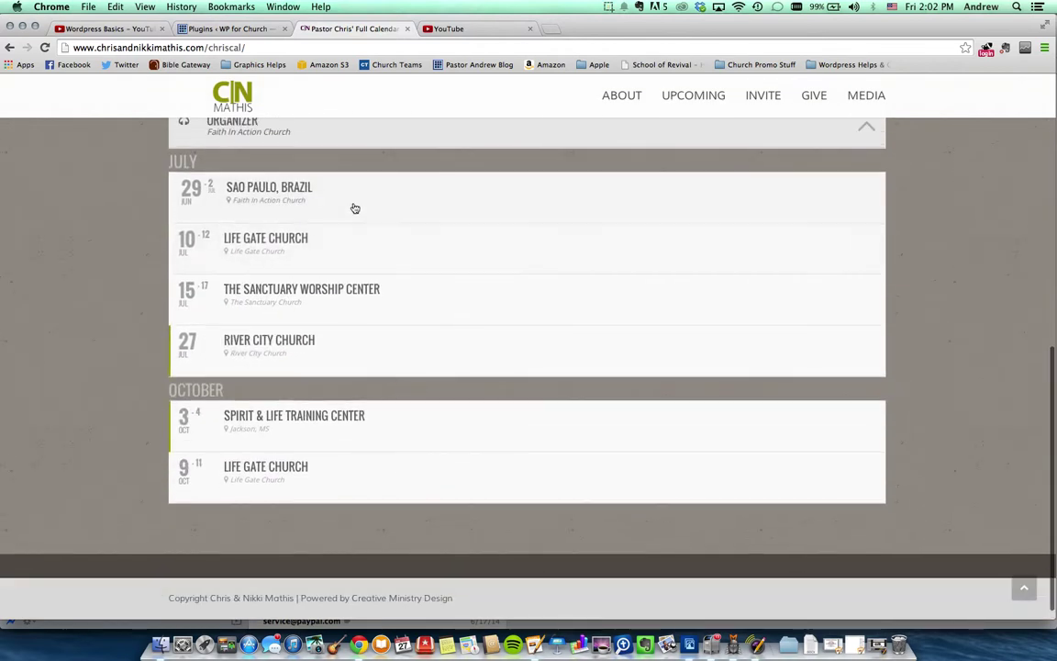